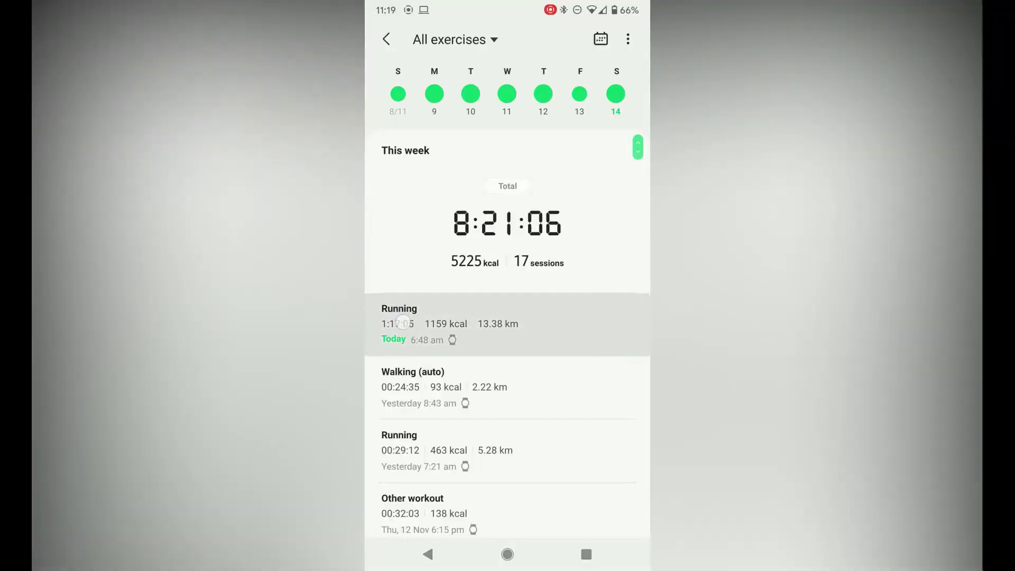
# Leave today's 13.38 km Running entry undeleted and return to the 13,965-step Home dashboard
pyautogui.click(394, 316)
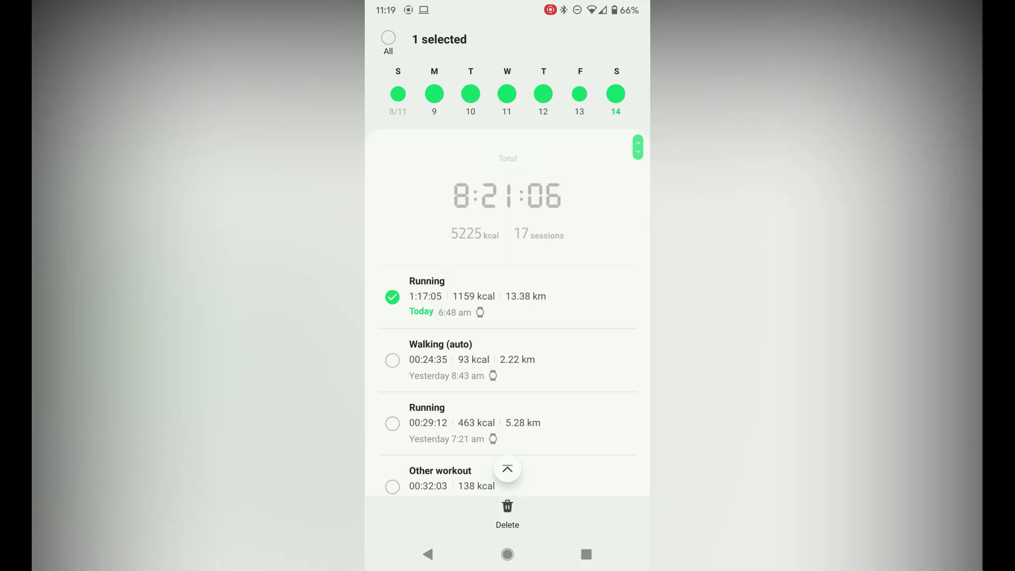
pyautogui.click(428, 554)
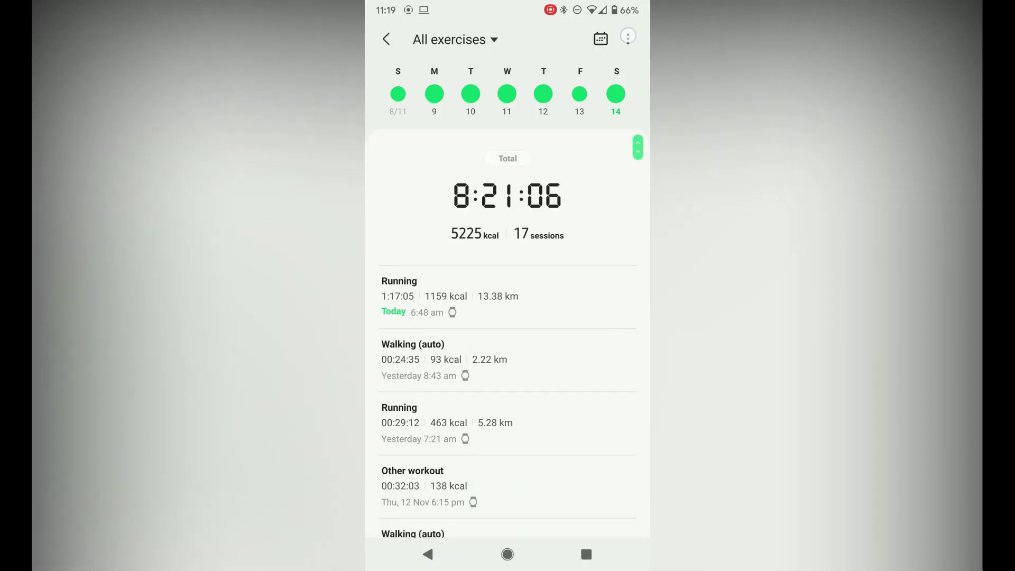
pyautogui.click(394, 47)
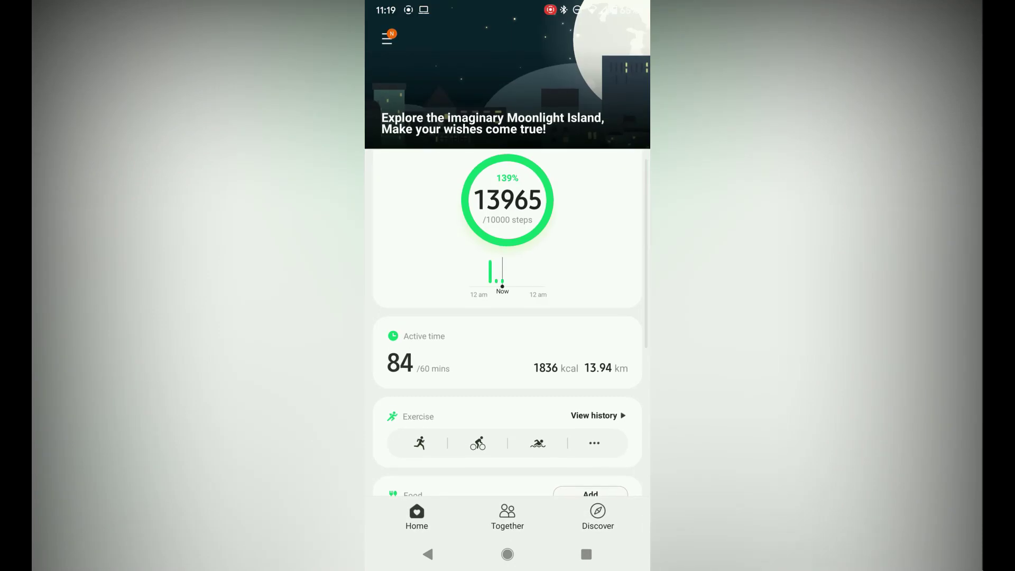
# Go to Settings > Connected services, where Strava shows a grey status dot
pyautogui.click(384, 46)
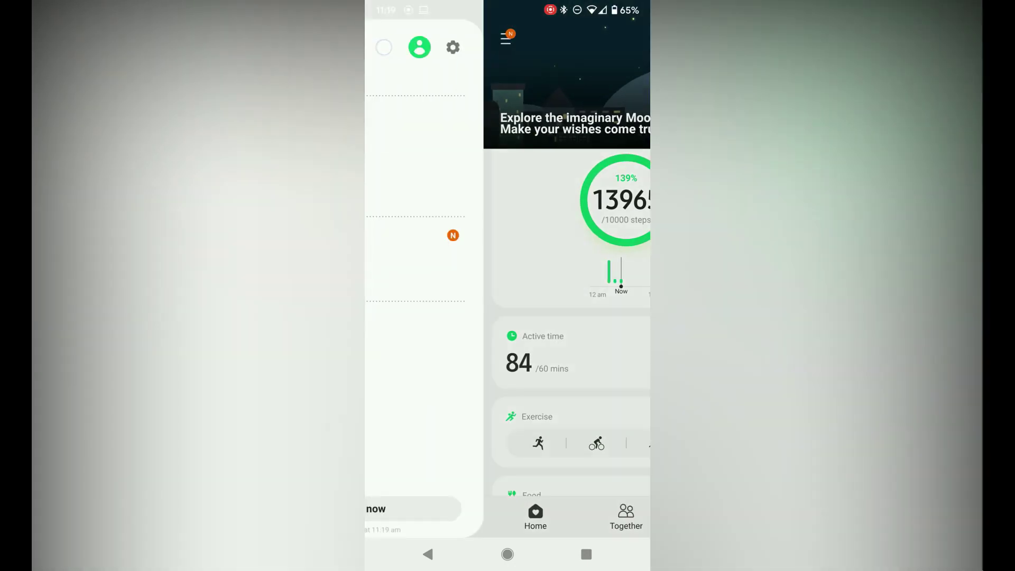
pyautogui.click(575, 47)
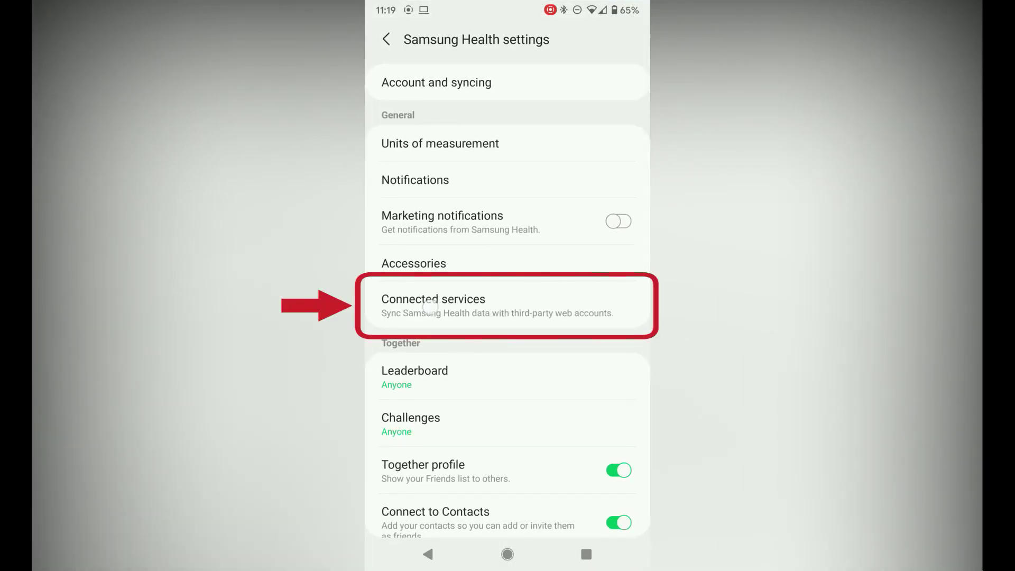
pyautogui.click(431, 306)
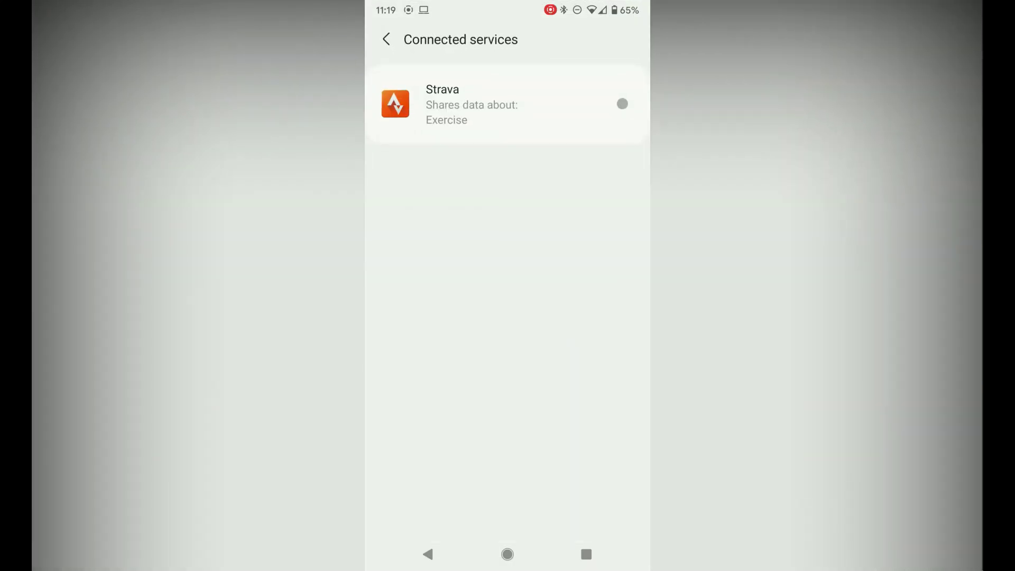
# Reconnect Strava by signing in with Google to reach the Samsung Health authorization page
pyautogui.click(468, 115)
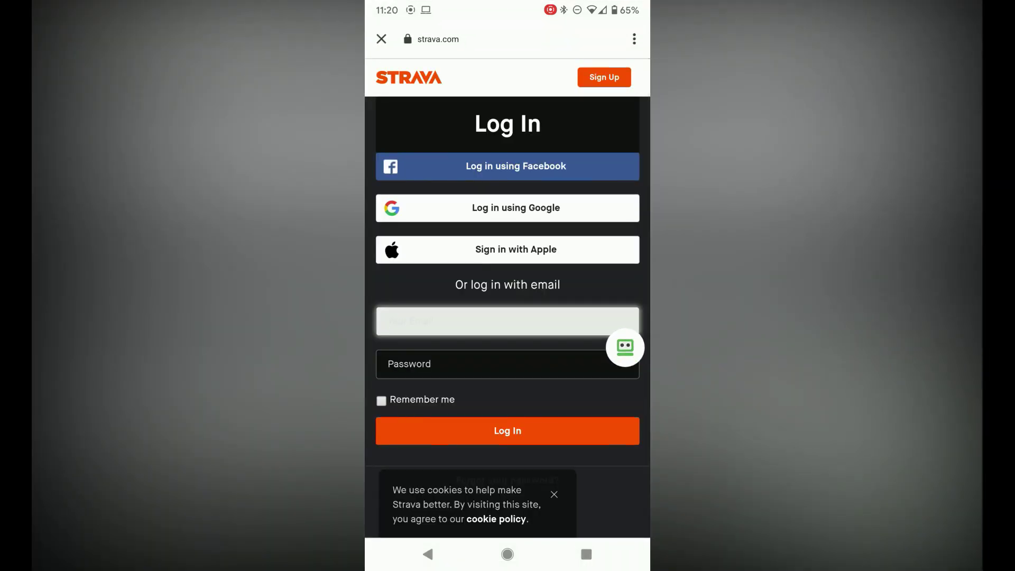
pyautogui.click(508, 208)
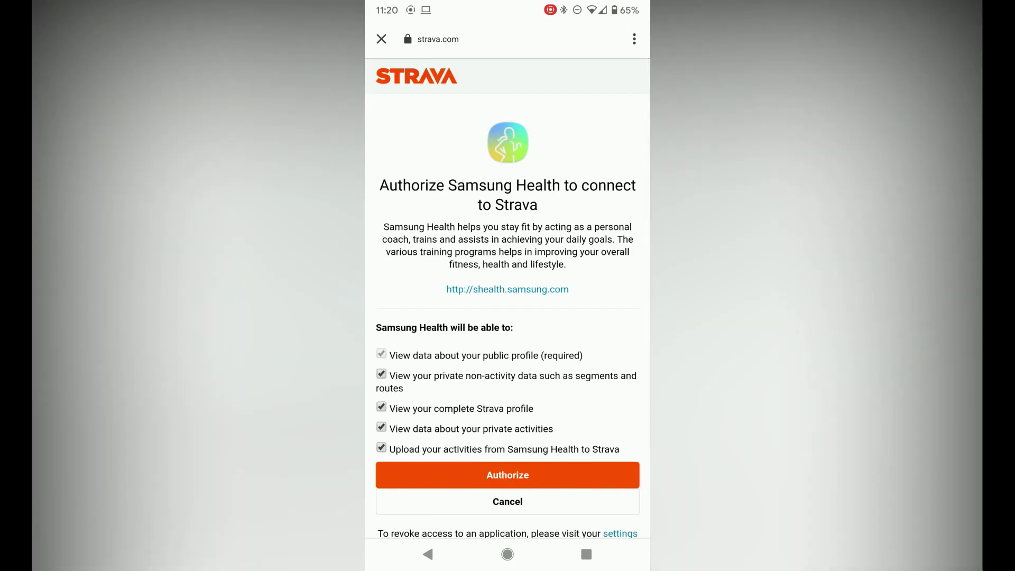
# Authorize Samsung Health on Strava's authorization page, giving Strava a green status dot
pyautogui.click(443, 474)
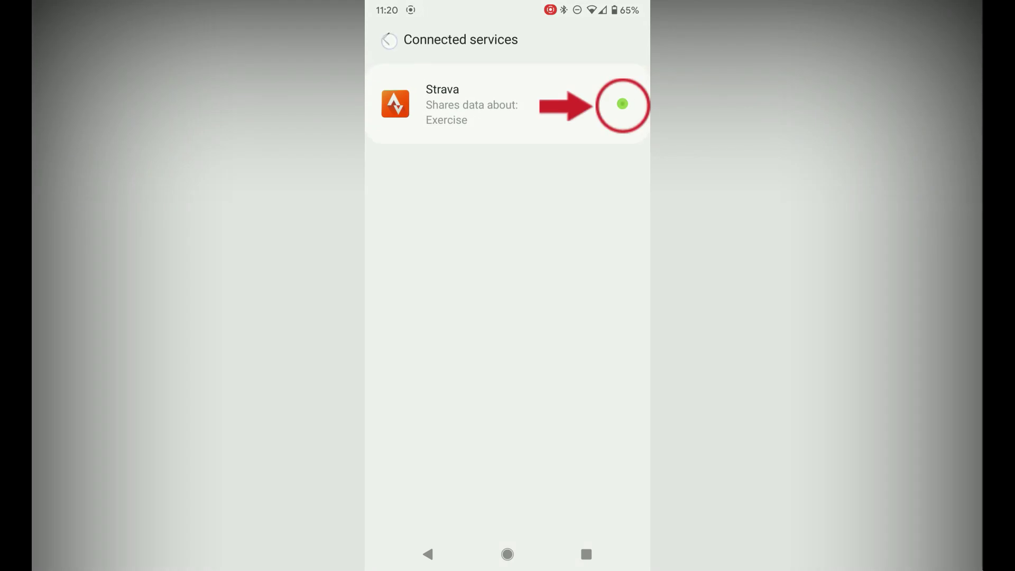
# Refresh the Home dashboard and check notifications for Strava's "All Done! Your run is ready to view."
pyautogui.click(390, 40)
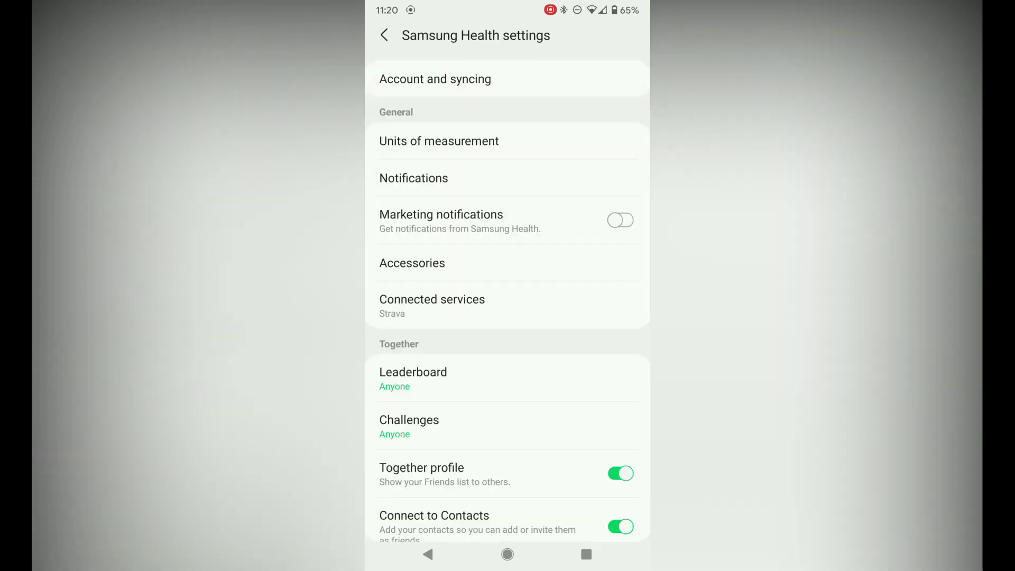
pyautogui.click(387, 39)
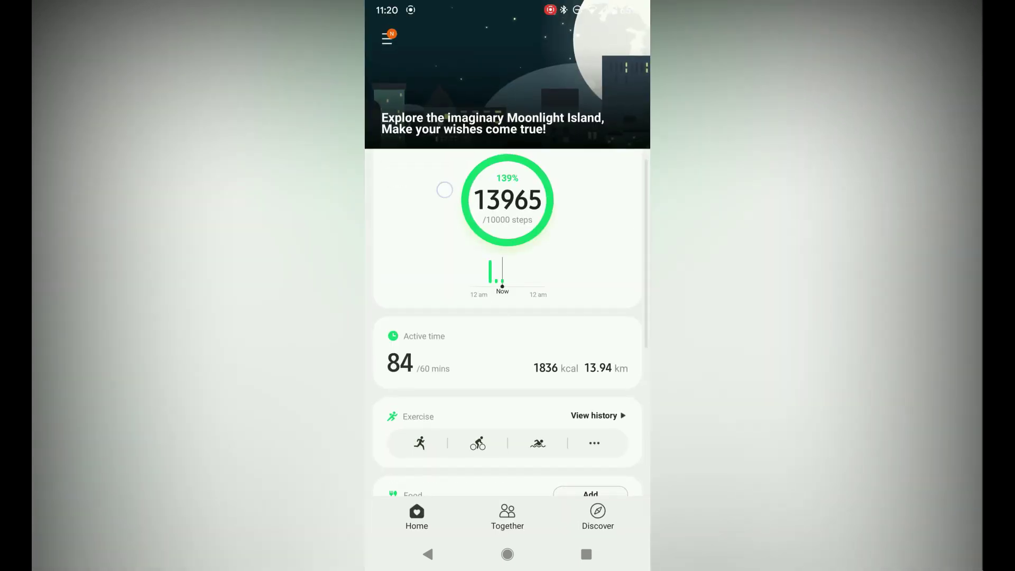
pyautogui.moveTo(412, 216); pyautogui.dragTo(412, 334)
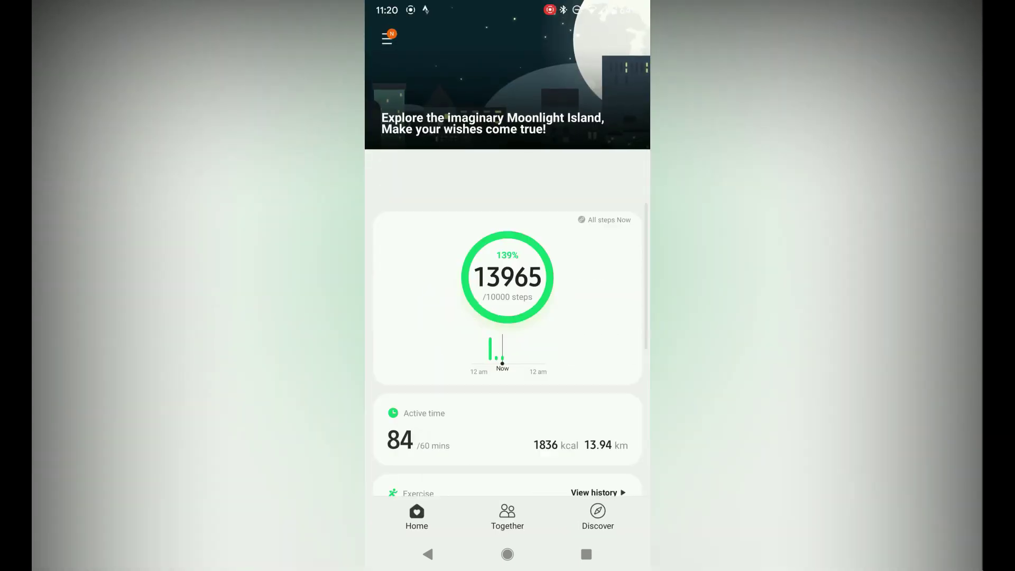
pyautogui.moveTo(508, 7); pyautogui.dragTo(508, 317)
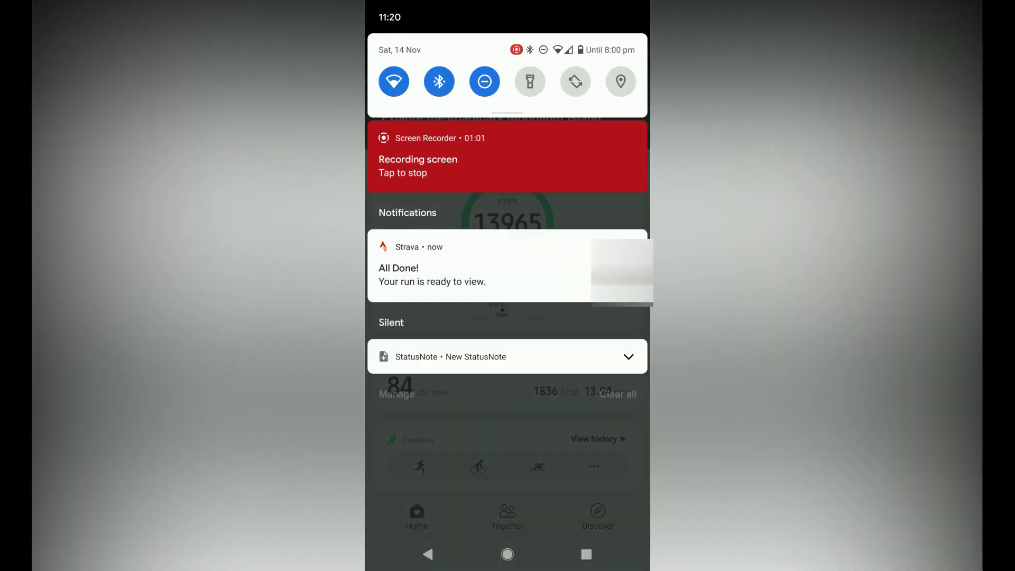